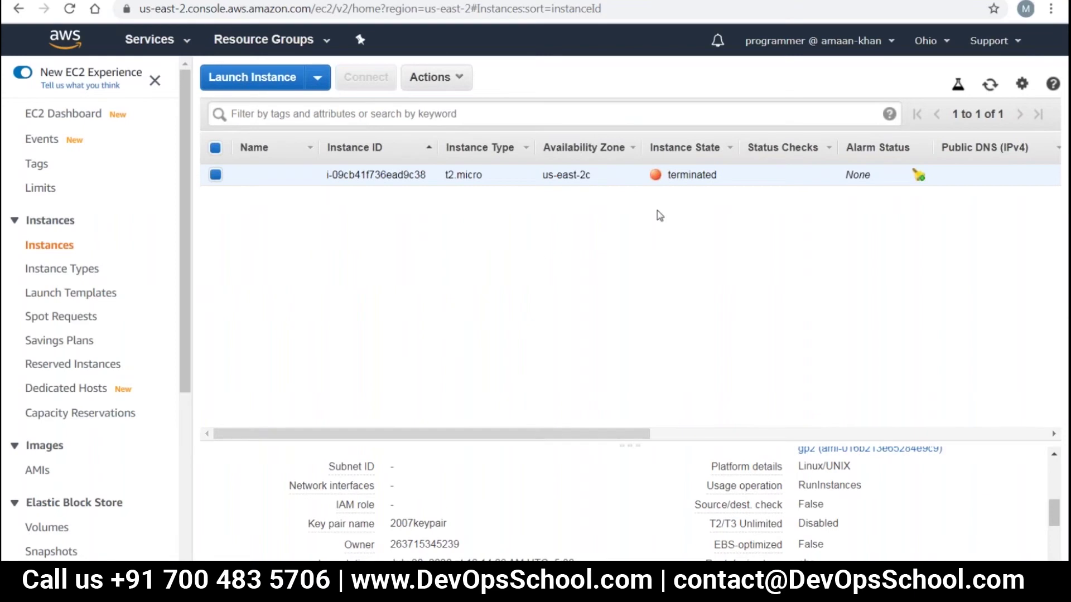
Start launching a new EC2 instance with the Amazon Linux 2 AMI (64-bit x86) and the t2.micro type, proceeding to the instance details.
{"action": "left_click", "coordinate": [433, 77]}
{"action": "left_click", "coordinate": [52, 246]}
{"action": "left_click", "coordinate": [252, 77]}
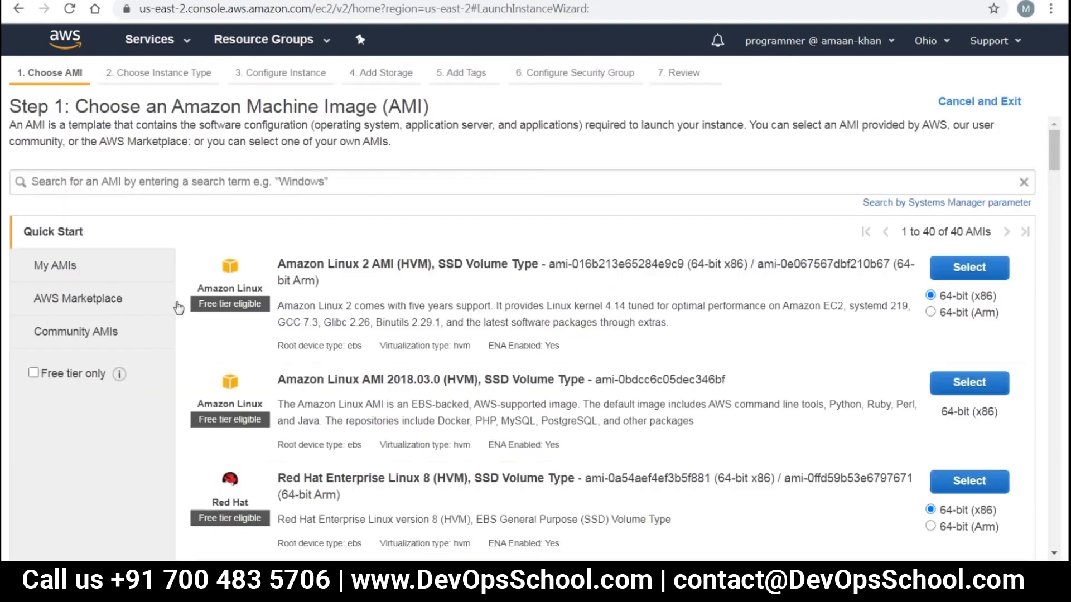
{"action": "left_click", "coordinate": [970, 267]}
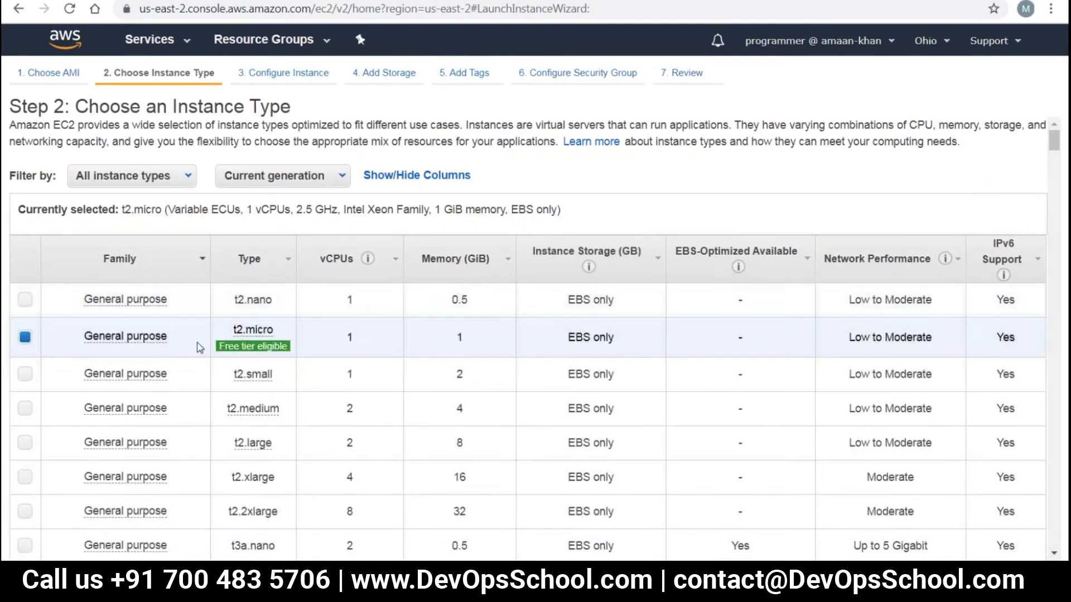
{"action": "left_click", "coordinate": [1033, 534]}
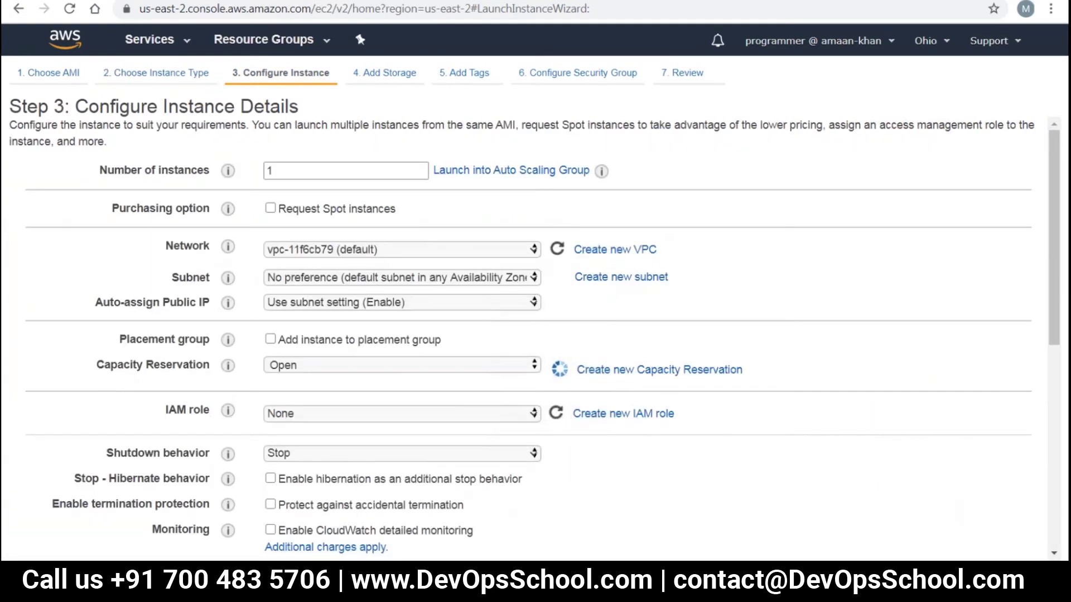
Read the help text for the User data setting in the instance's advanced details.
{"action": "left_click_drag", "start_coordinate": [294, 169], "coordinate": [57, 163]}
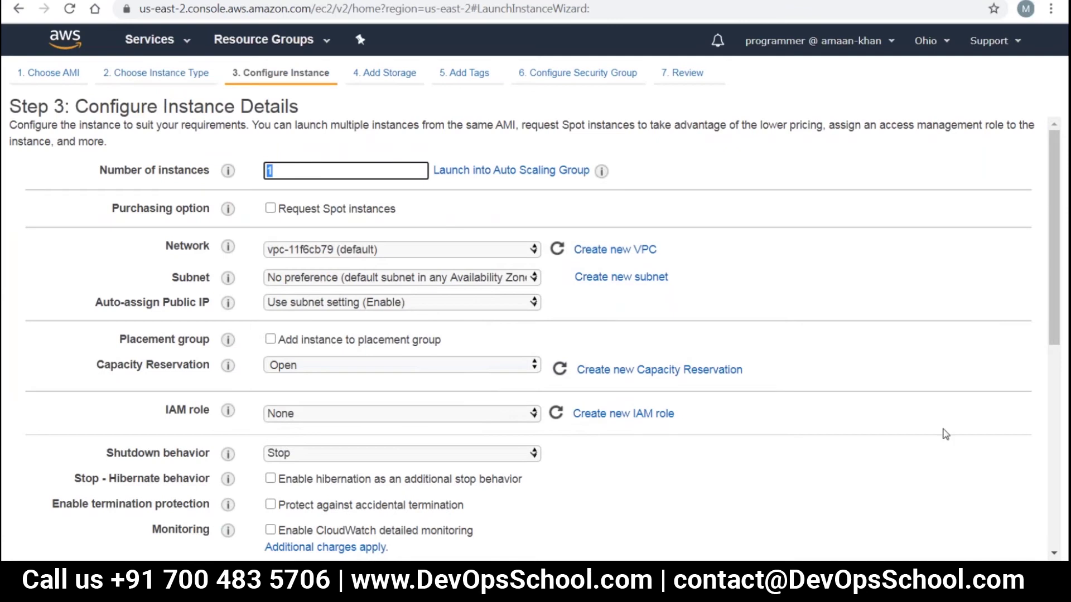
{"action": "scroll", "coordinate": [491, 502], "scroll_direction": "down", "scroll_amount": 7}
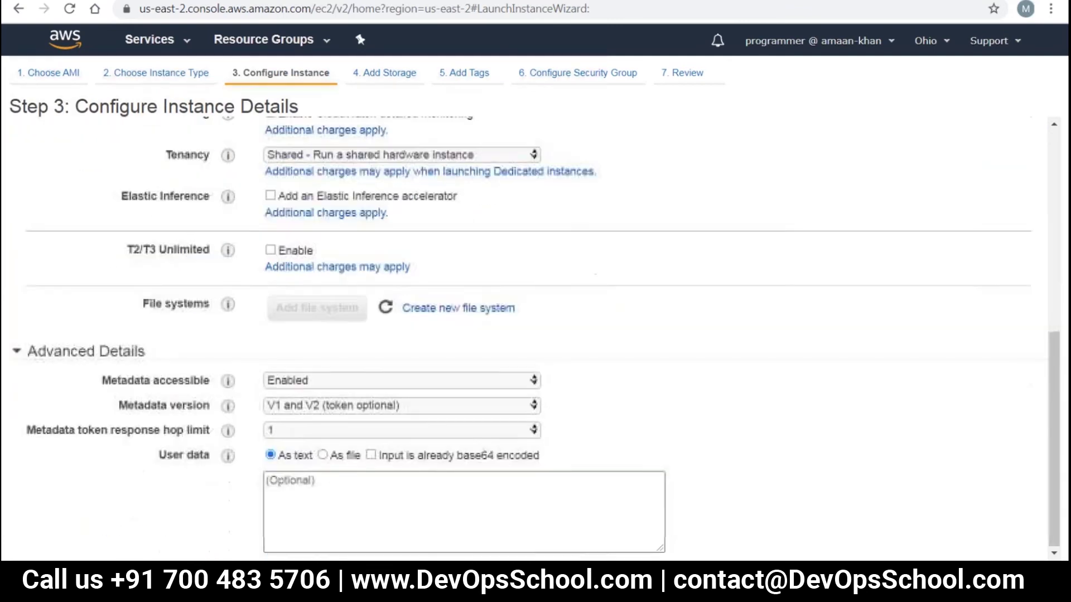
{"action": "left_click", "coordinate": [273, 483]}
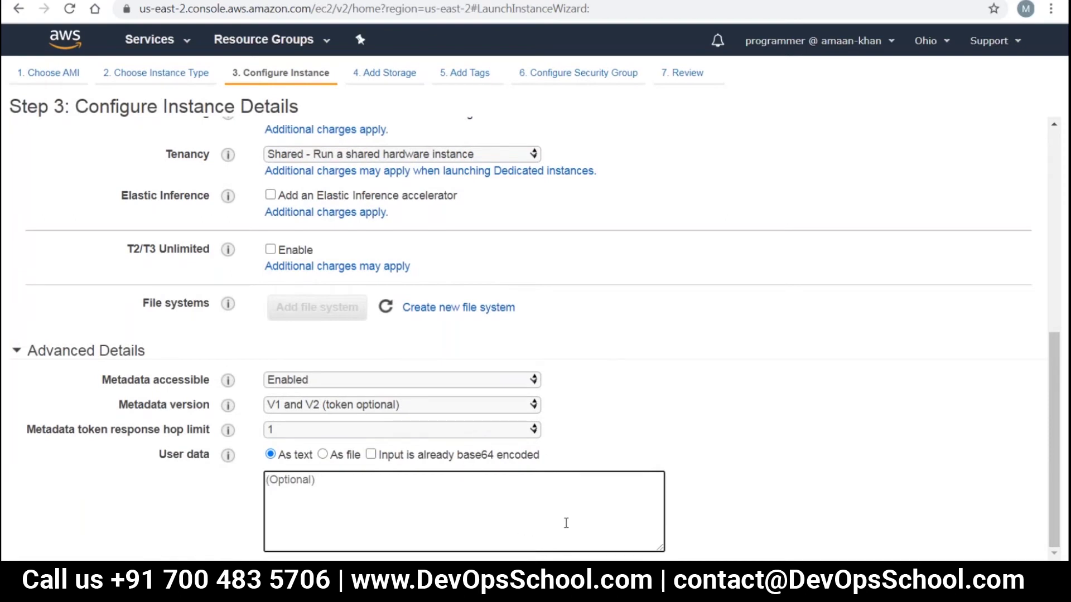
{"action": "mouse_move", "coordinate": [228, 455]}
{"action": "left_click_drag", "start_coordinate": [244, 355], "coordinate": [440, 425]}
{"action": "left_click", "coordinate": [223, 369]}
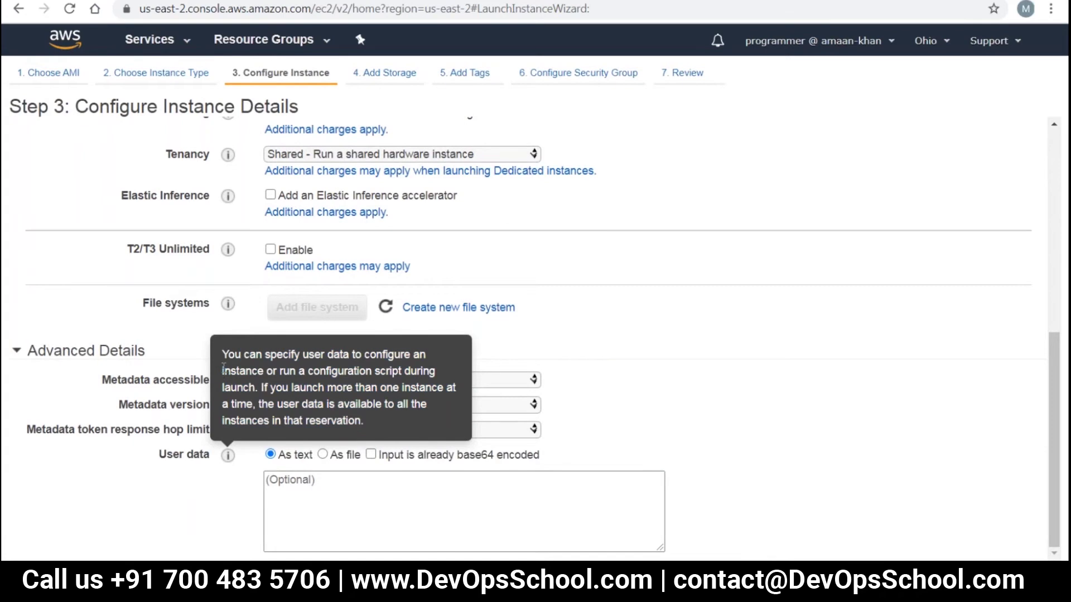
{"action": "left_click_drag", "start_coordinate": [223, 369], "coordinate": [243, 356]}
{"action": "left_click", "coordinate": [409, 423]}
Enter the command "yum install -y httpd" as text user data, with blank lines around it for further script lines.
{"action": "left_click", "coordinate": [406, 503]}
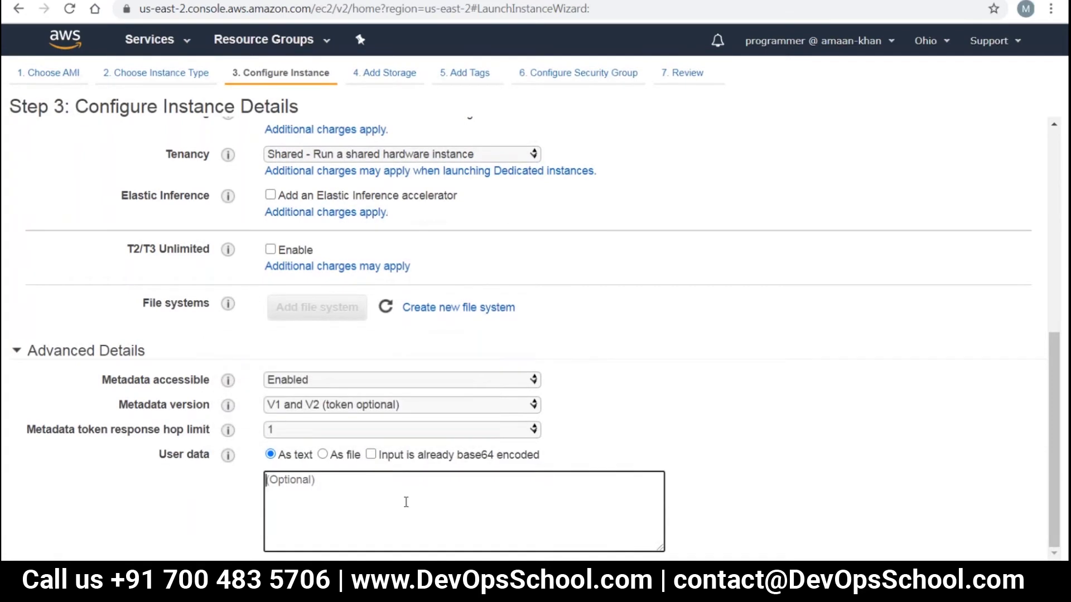
{"action": "type", "text": "yum install -y httpd"}
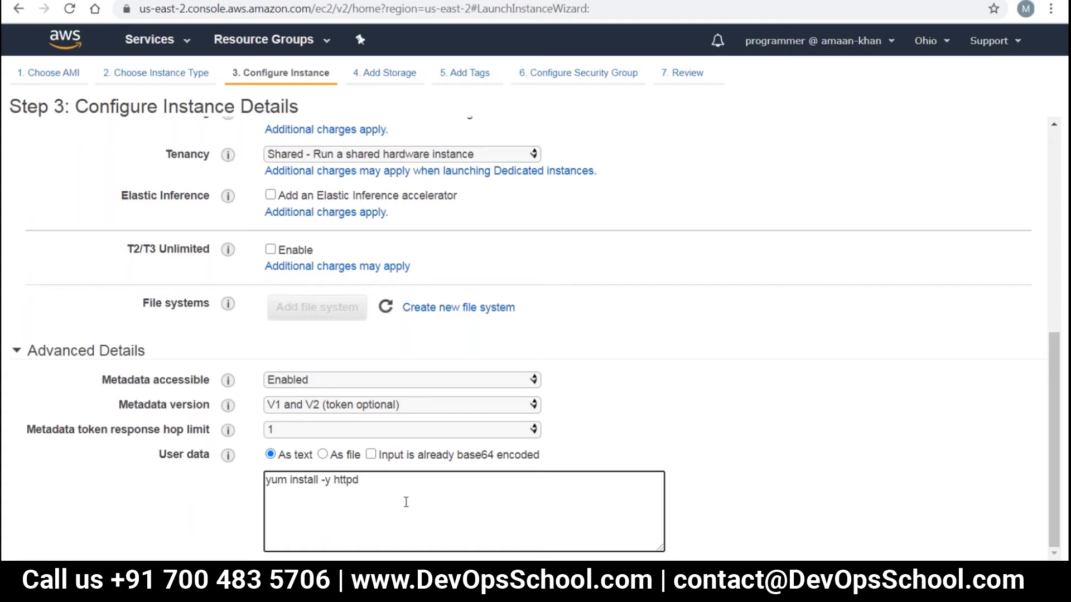
{"action": "key", "text": "Return"}
{"action": "key", "text": "Return"}
{"action": "key", "text": "Return"}
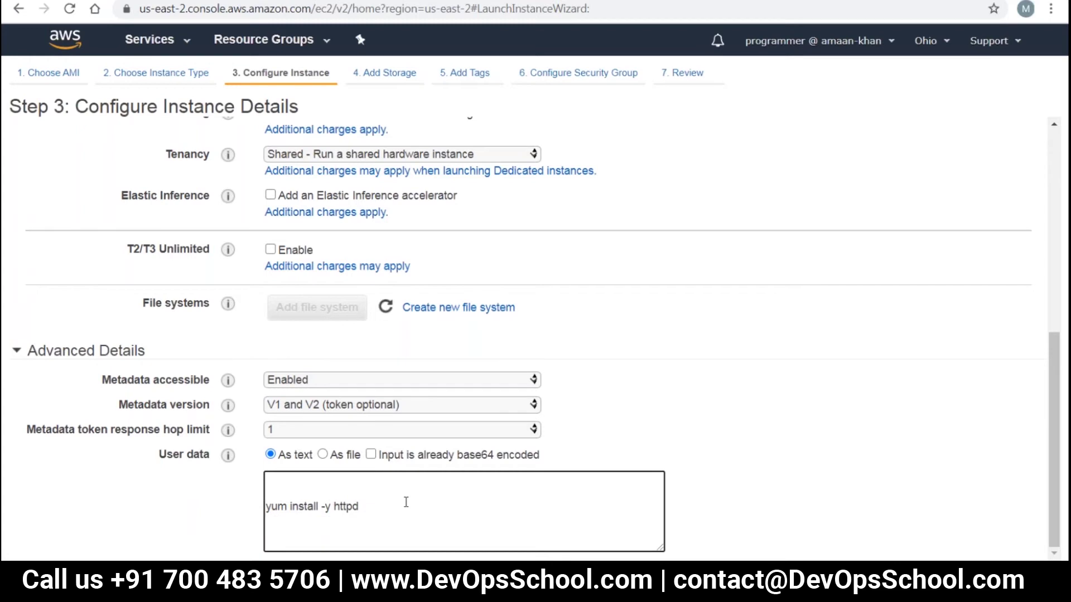
Add the line echo "Welcome to AWS Tech essentials" above the yum command in the user data.
{"action": "key", "text": "Up"}
{"action": "key", "text": "Up"}
{"action": "type", "text": "echo \"Welcome to AWS T"}
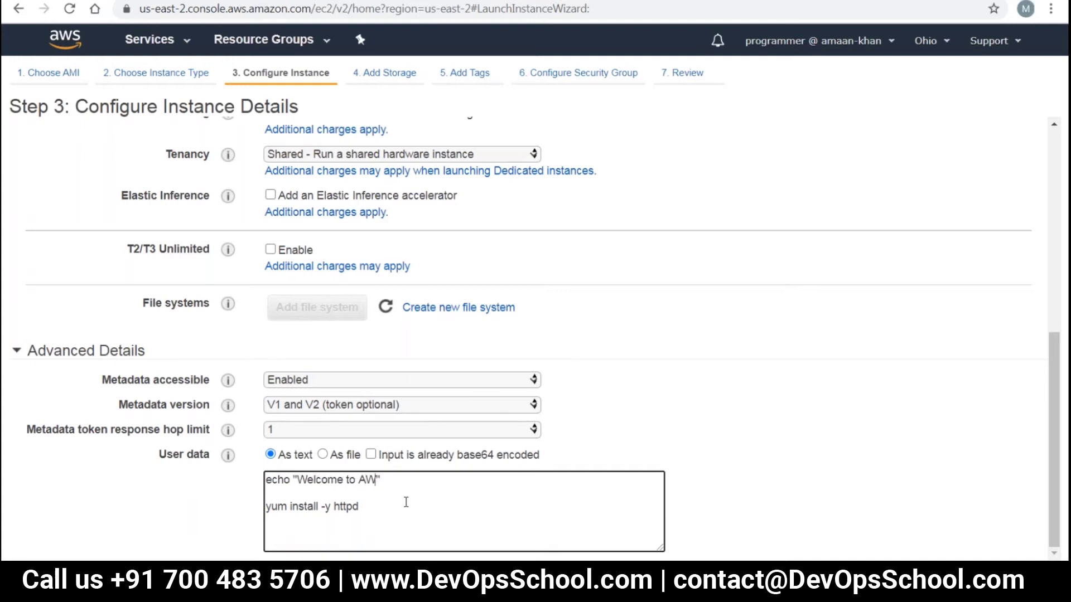
{"action": "type", "text": "ech se"}
{"action": "key", "text": "BackSpace"}
{"action": "key", "text": "BackSpace"}
{"action": "type", "text": "essentials"}
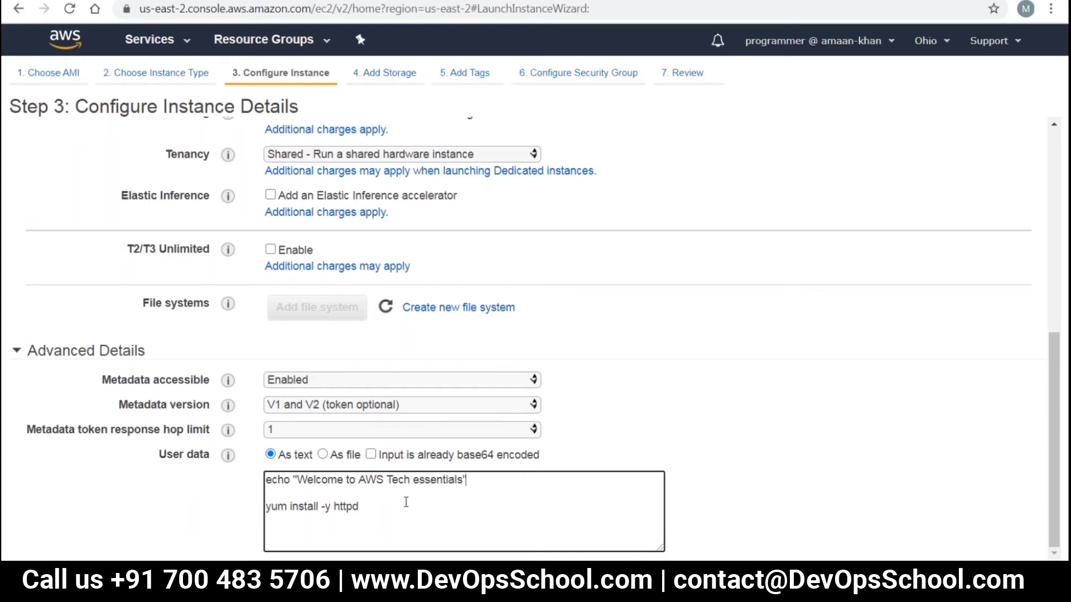
{"action": "left_click", "coordinate": [407, 502]}
{"action": "key", "text": "Home"}
Keep the default storage, tags and security group, and proceed from the launch review to the key pair selection.
{"action": "left_click", "coordinate": [999, 580]}
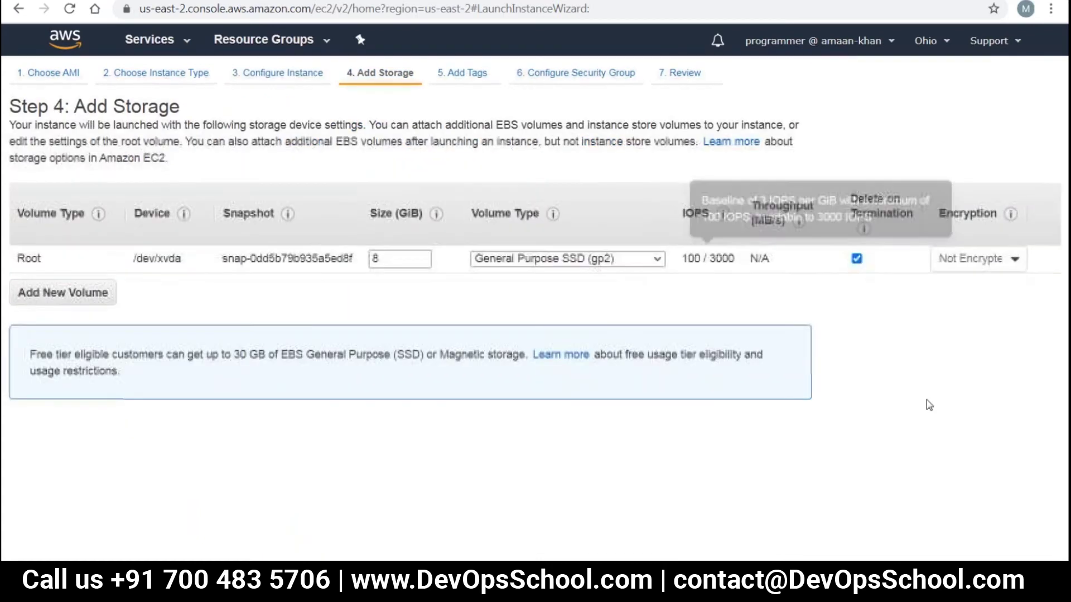
{"action": "left_click", "coordinate": [998, 580]}
{"action": "left_click", "coordinate": [999, 581]}
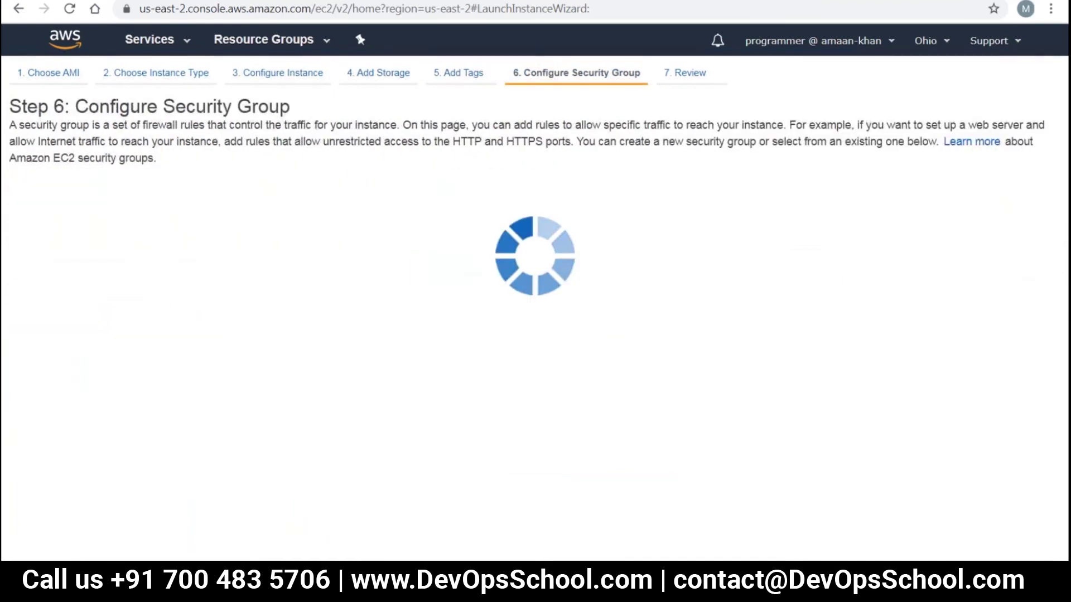
{"action": "left_click", "coordinate": [998, 580]}
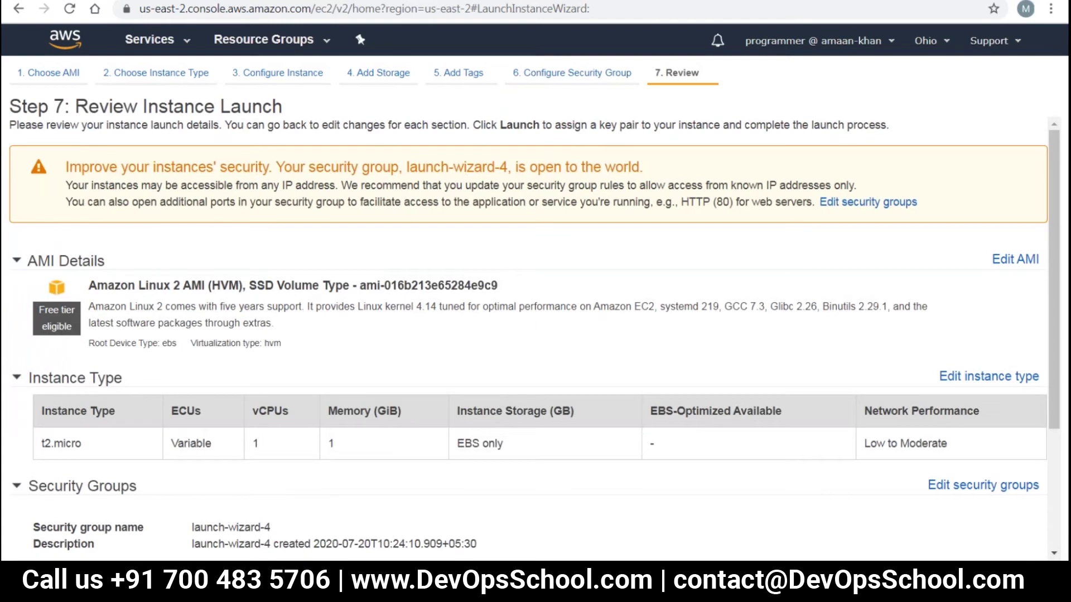
{"action": "left_click", "coordinate": [998, 580]}
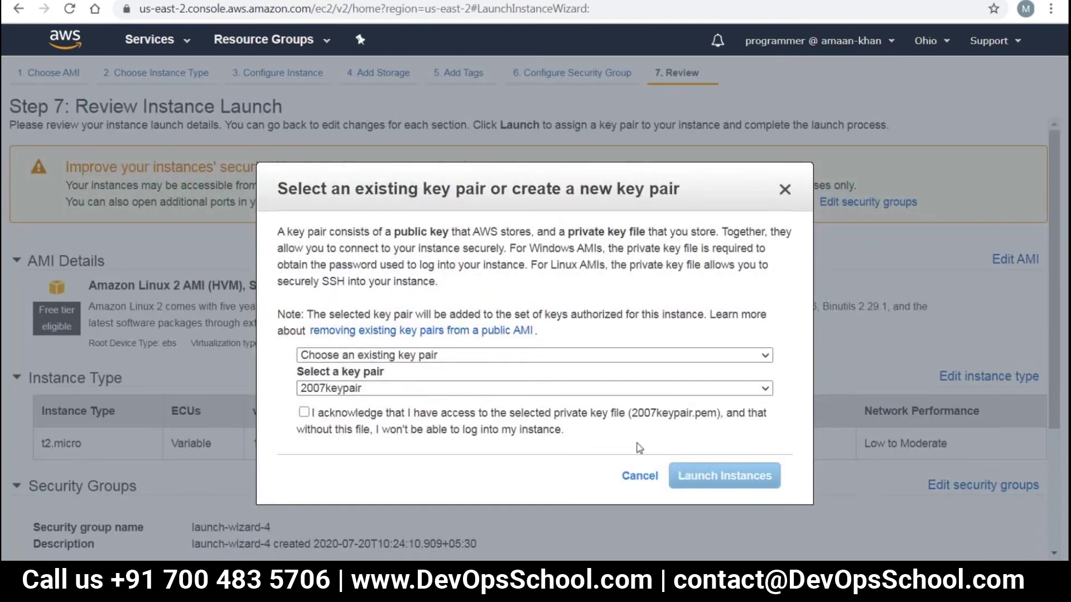
Launch the instance with the existing key pair 2007keypair, acknowledging access to its private key file, and return to the instance list.
{"action": "left_click", "coordinate": [596, 359]}
{"action": "left_click", "coordinate": [598, 358]}
{"action": "left_click", "coordinate": [597, 359]}
{"action": "left_click", "coordinate": [597, 360]}
{"action": "left_click", "coordinate": [304, 412]}
{"action": "left_click", "coordinate": [716, 475]}
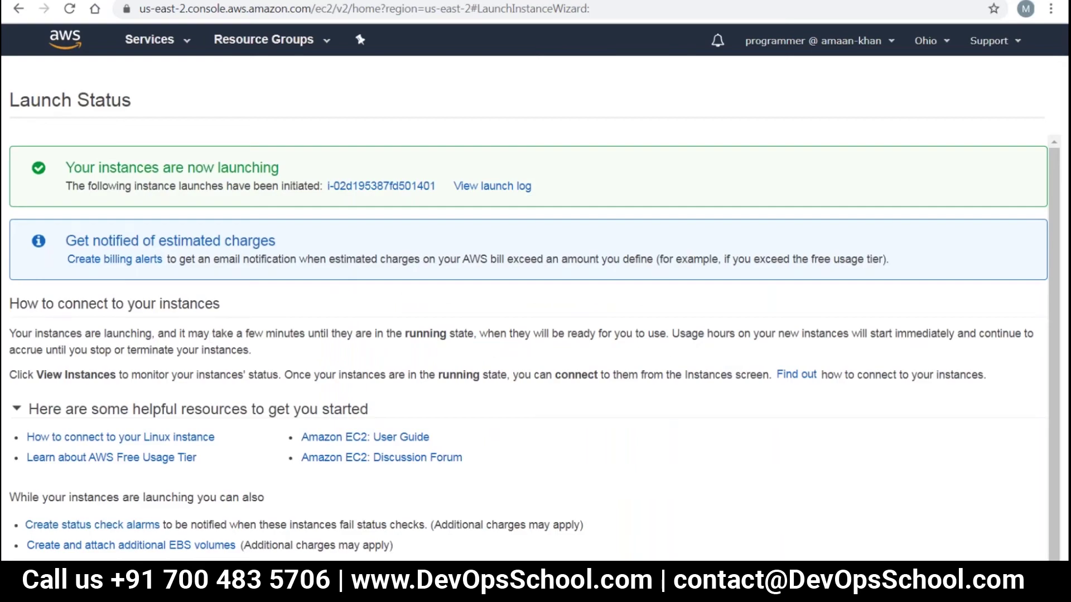
{"action": "left_click", "coordinate": [1005, 578]}
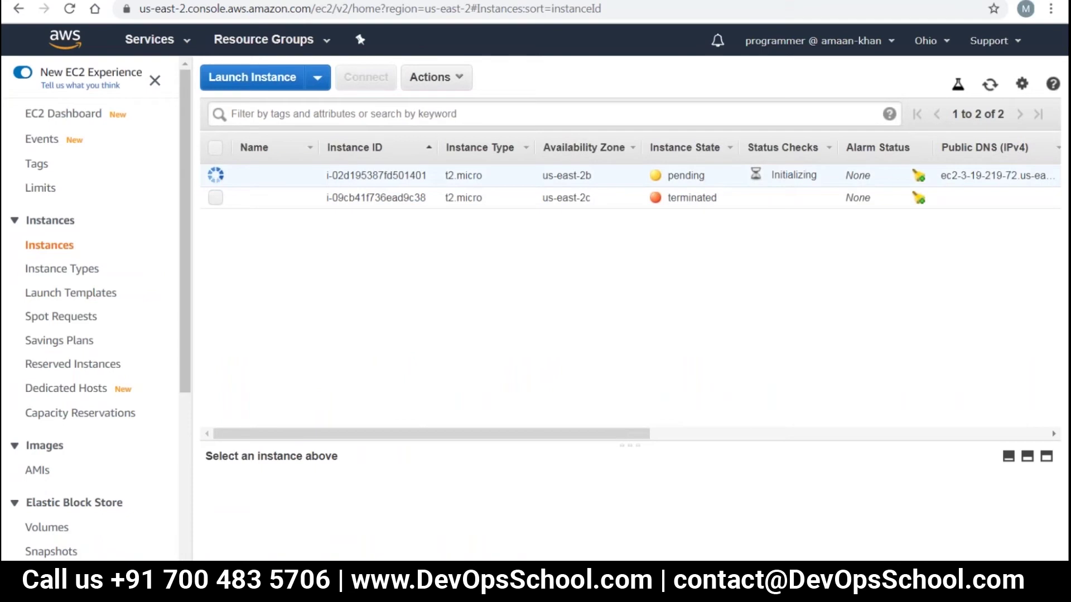
Copy the public DNS of the newly launched instance and switch to the MINGW64 terminal.
{"action": "left_click", "coordinate": [673, 178]}
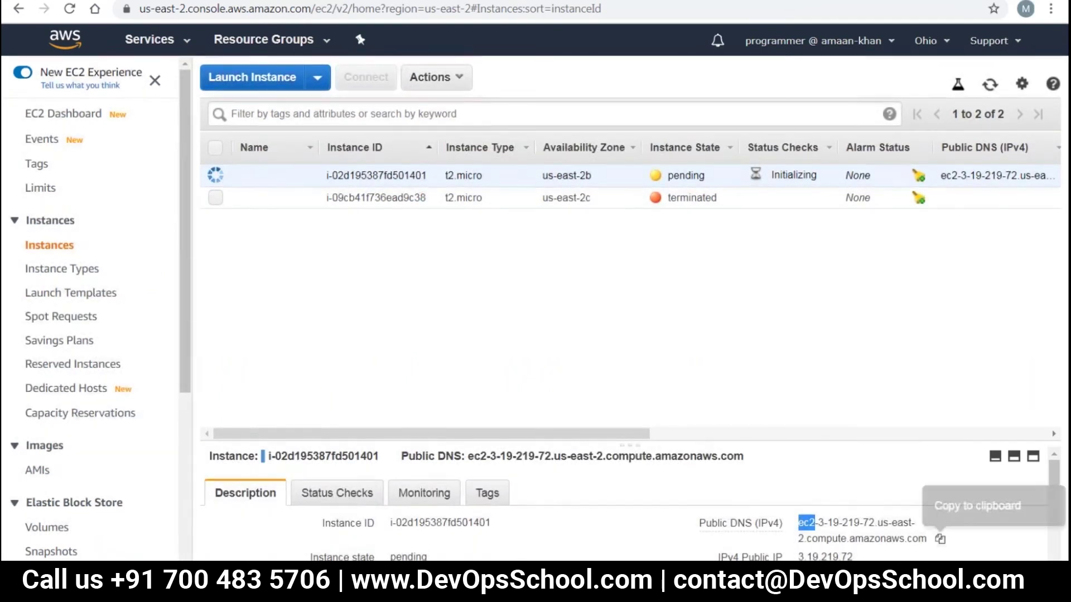
{"action": "left_click", "coordinate": [941, 539]}
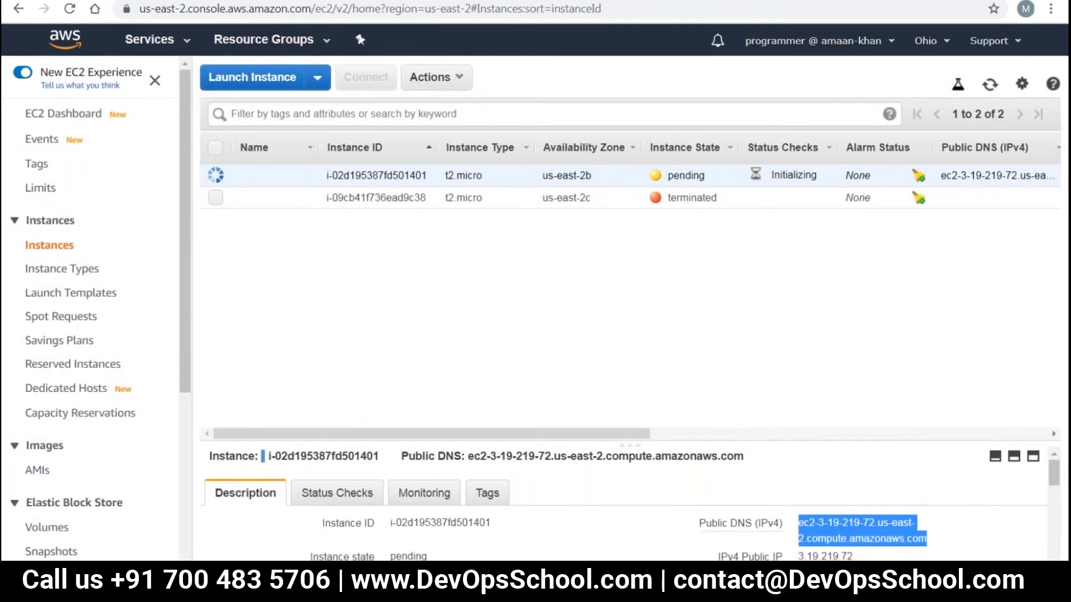
{"action": "key", "text": "alt+Tab"}
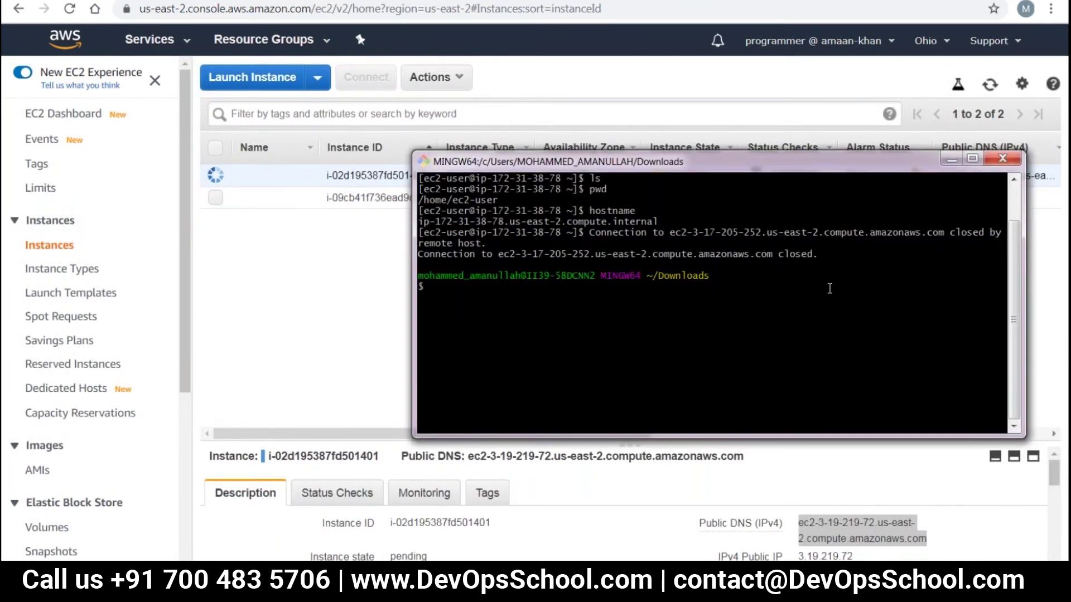
Recall the previous "ssh -i 2007keypair.pem" command for ec2-user and replace its host with the copied public DNS.
{"action": "key", "text": "Up"}
{"action": "key", "text": "BackSpace"}
{"action": "key", "text": "BackSpace"}
{"action": "key", "text": "BackSpace"}
{"action": "key", "text": "BackSpace"}
{"action": "key", "text": "BackSpace"}
{"action": "key", "text": "BackSpace"}
{"action": "key", "text": "BackSpace"}
{"action": "key", "text": "BackSpace"}
{"action": "key", "text": "BackSpace"}
{"action": "key", "text": "BackSpace"}
{"action": "key", "text": "BackSpace"}
{"action": "key", "text": "BackSpace"}
{"action": "key", "text": "BackSpace"}
{"action": "key", "text": "BackSpace"}
{"action": "key", "text": "BackSpace"}
{"action": "key", "text": "BackSpace"}
{"action": "key", "text": "BackSpace"}
{"action": "key", "text": "BackSpace"}
{"action": "key", "text": "BackSpace"}
{"action": "key", "text": "BackSpace"}
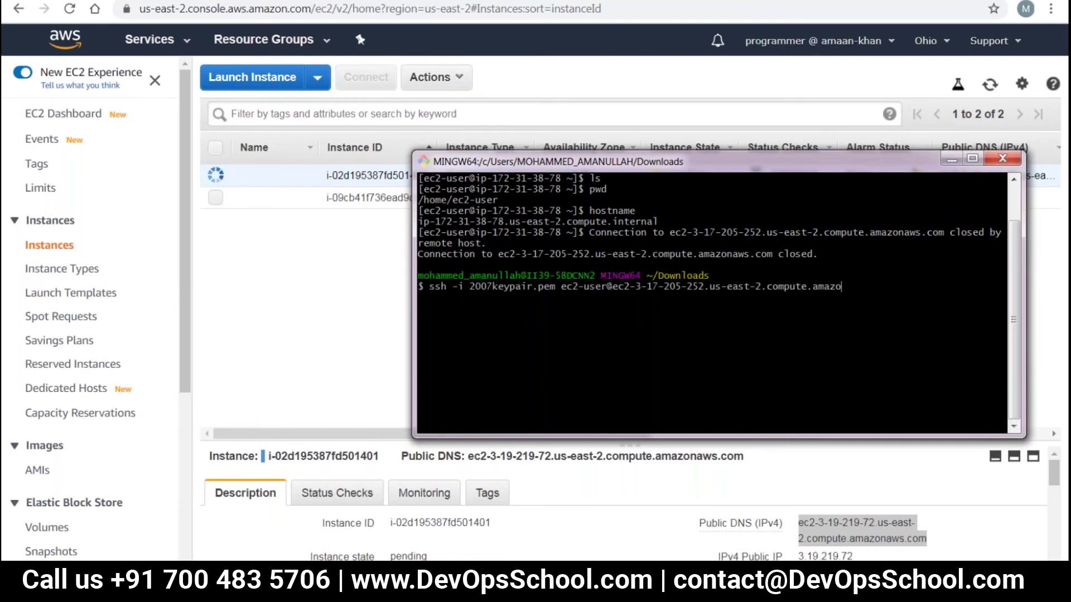
{"action": "key", "text": "BackSpace"}
{"action": "key", "text": "BackSpace"}
{"action": "key", "text": "BackSpace"}
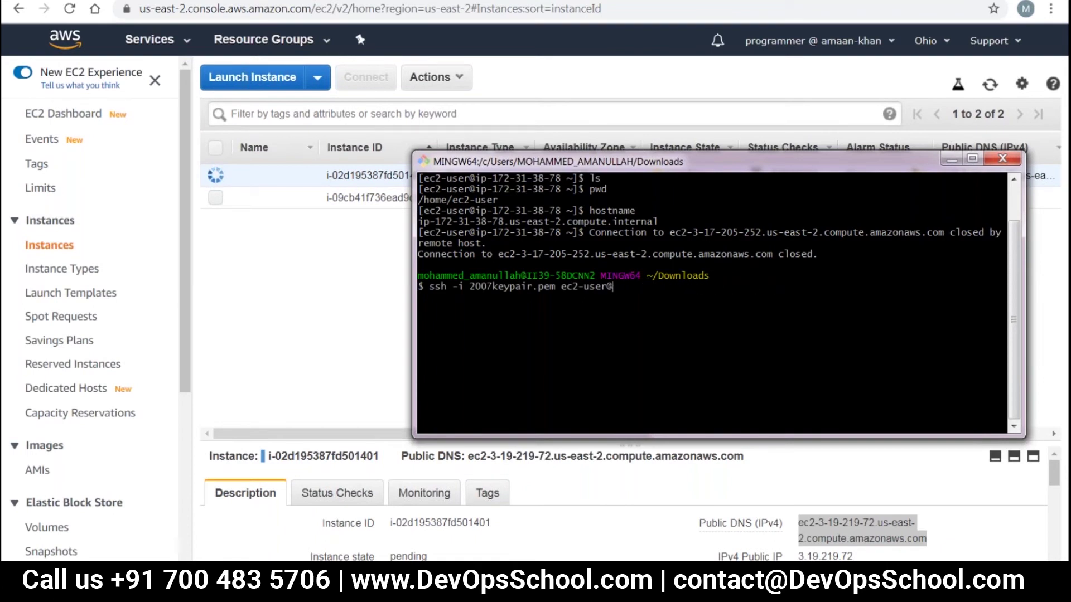
{"action": "right_click", "coordinate": [832, 313]}
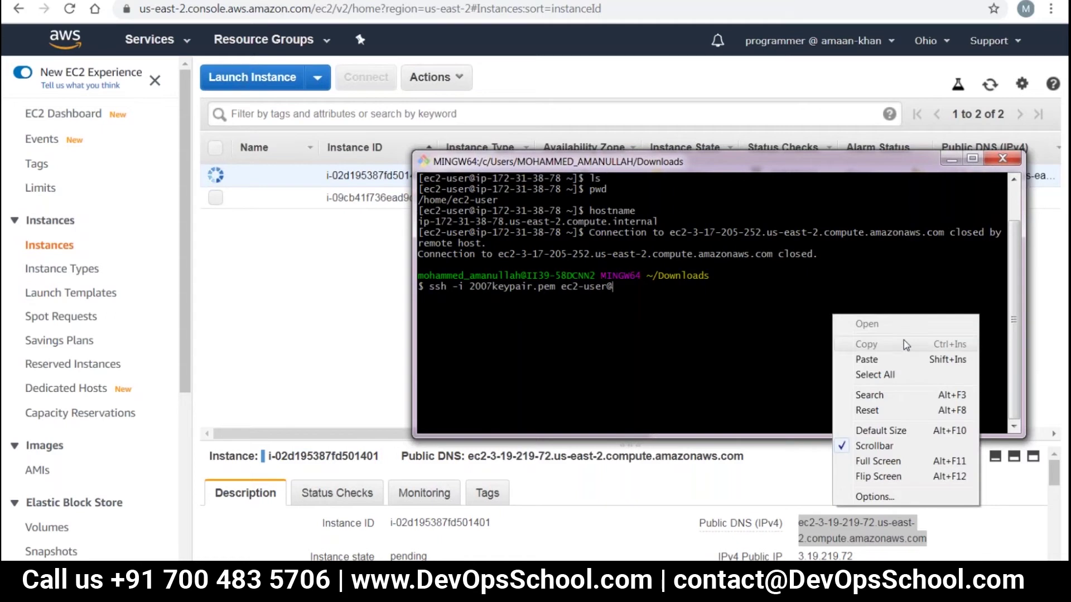
{"action": "left_click", "coordinate": [871, 359]}
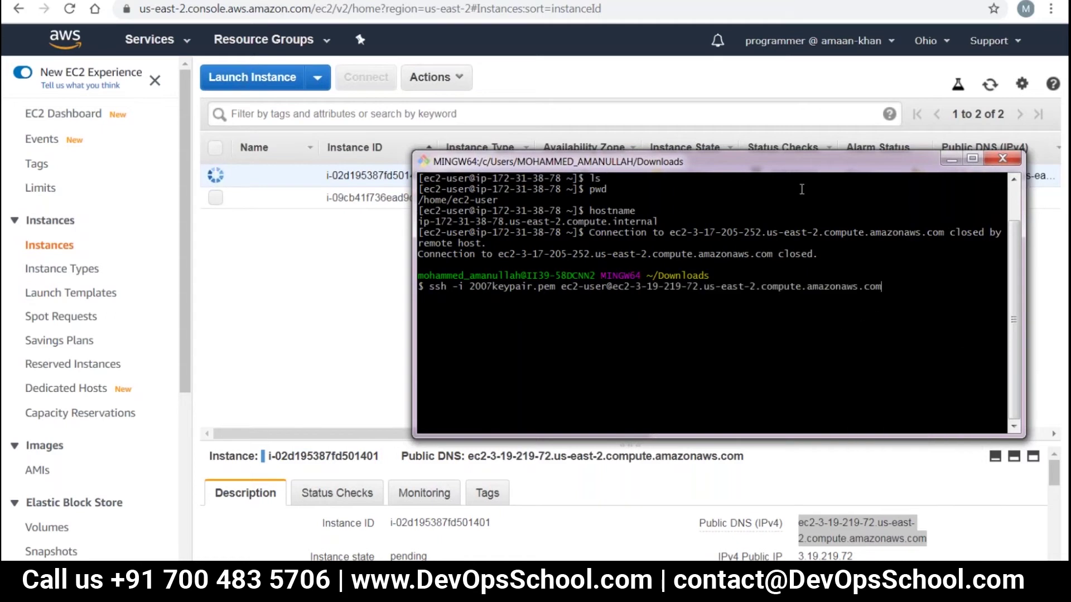
Move the terminal window below the instance list, run the ssh command and accept the host key with yes.
{"action": "left_click_drag", "start_coordinate": [814, 166], "coordinate": [841, 324]}
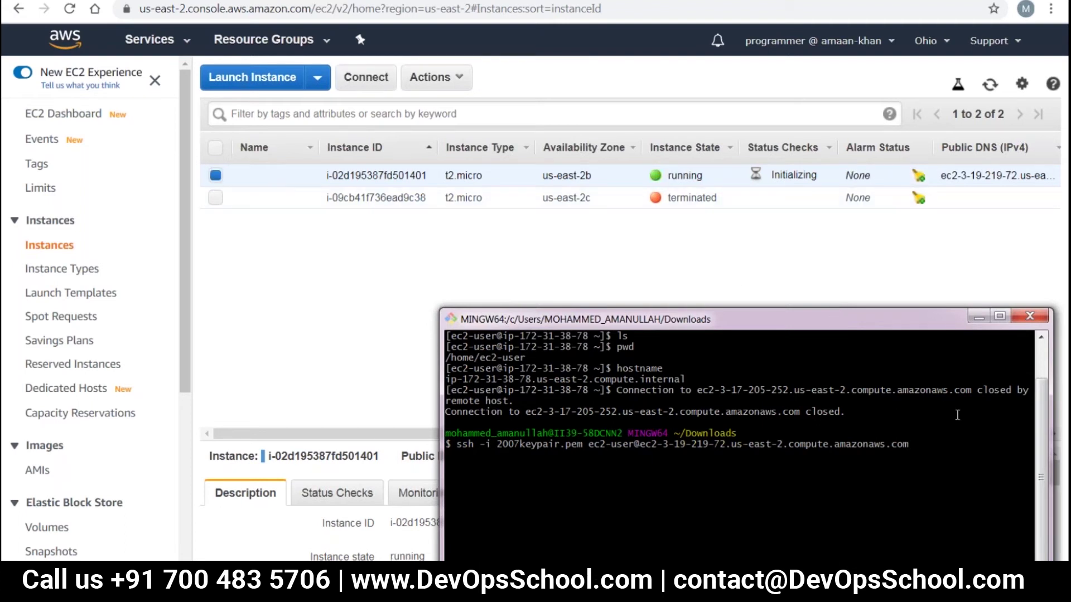
{"action": "key", "text": "Return"}
{"action": "type", "text": "yes"}
{"action": "key", "text": "Return"}
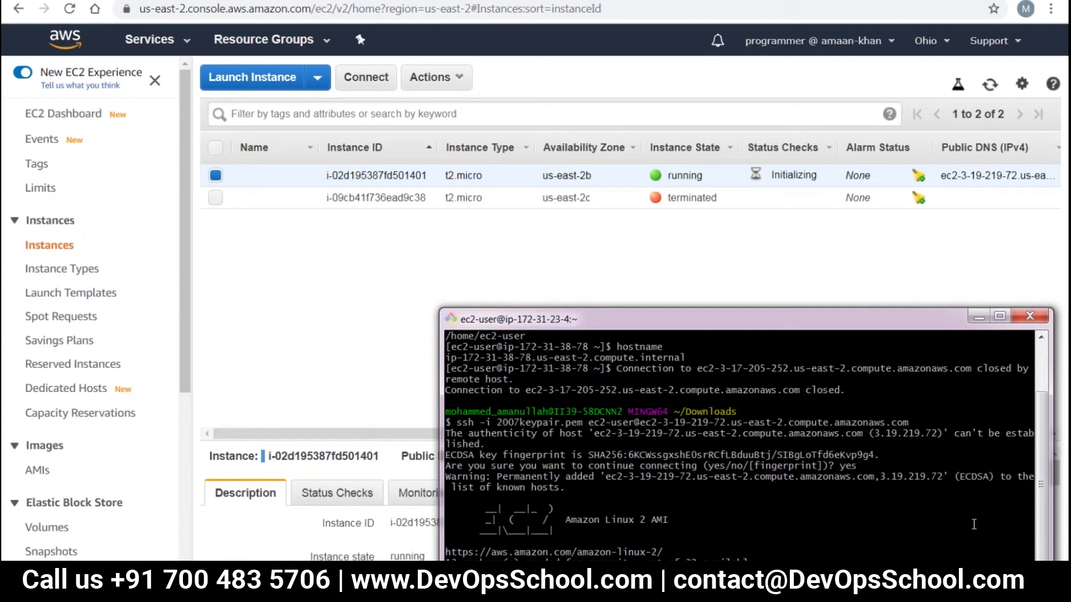
Review the SSH login output and clear the terminal screen.
{"action": "left_click_drag", "start_coordinate": [486, 466], "coordinate": [870, 575]}
{"action": "left_click", "coordinate": [905, 561]}
{"action": "left_click_drag", "start_coordinate": [453, 444], "coordinate": [725, 569]}
{"action": "left_click", "coordinate": [726, 569]}
{"action": "key", "text": "Return"}
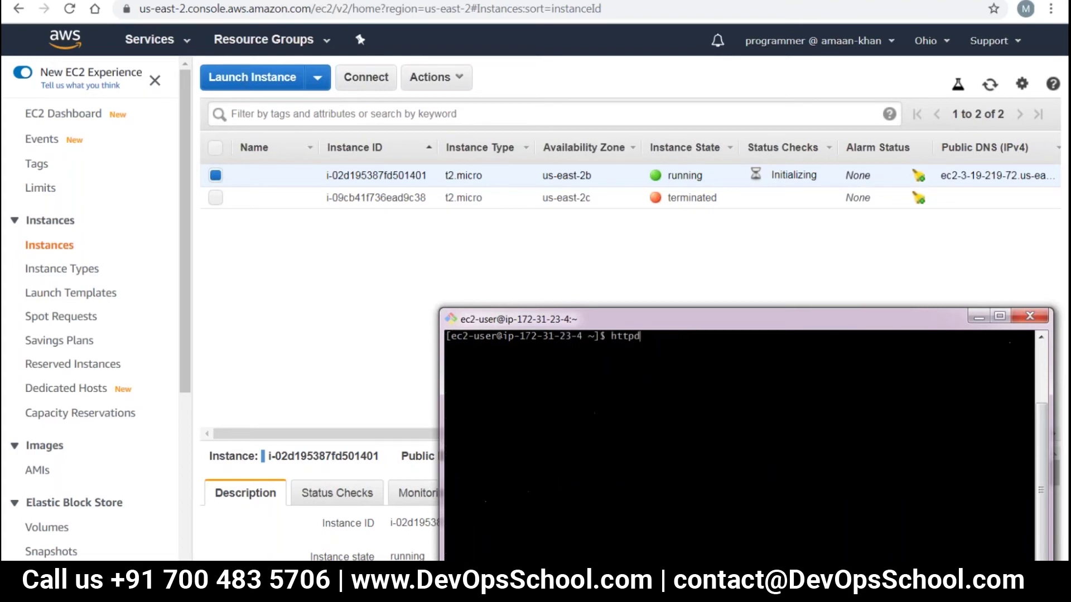
{"action": "key", "text": "BackSpace"}
{"action": "key", "text": "BackSpace"}
{"action": "key", "text": "BackSpace"}
{"action": "key", "text": "BackSpace"}
{"action": "key", "text": "BackSpace"}
{"action": "scroll", "coordinate": [819, 552], "scroll_direction": "up", "scroll_amount": 3}
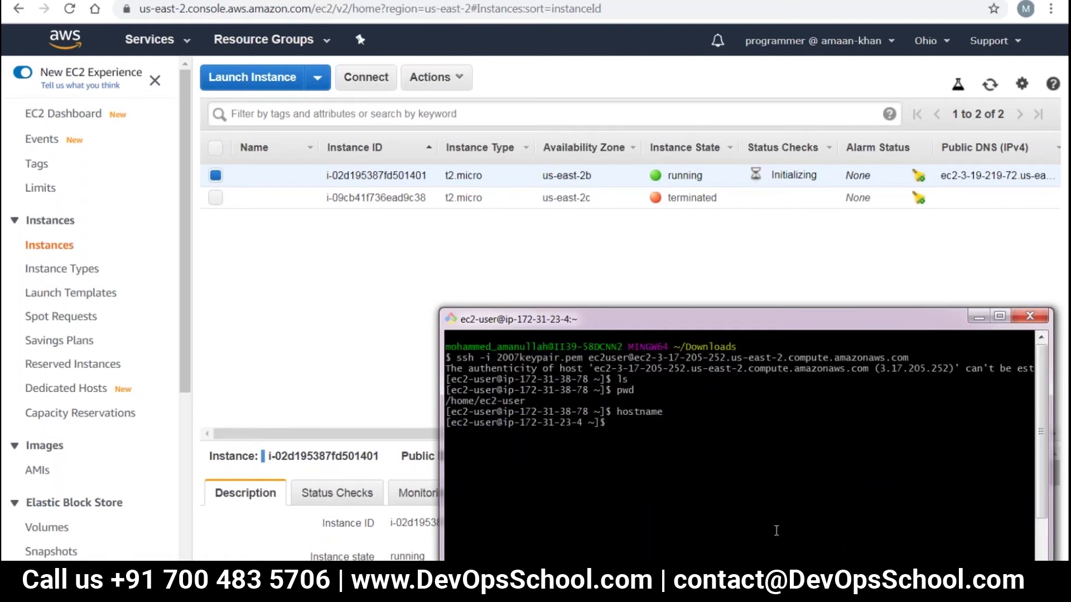
Run yum on its own in the instance's shell, followed by "yum update".
{"action": "type", "text": "y"}
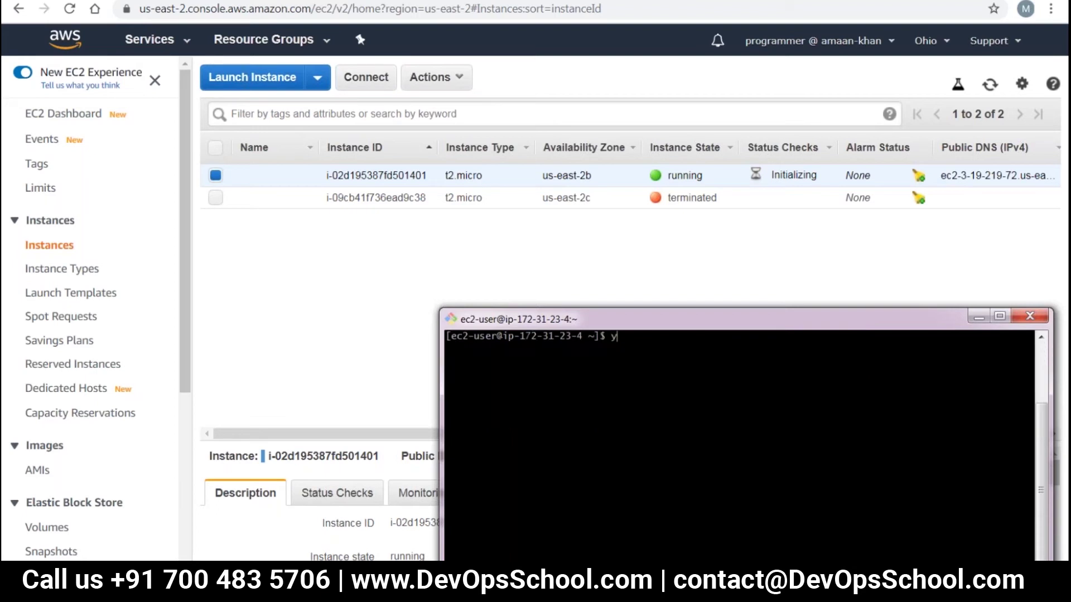
{"action": "type", "text": "um"}
{"action": "key", "text": "Return"}
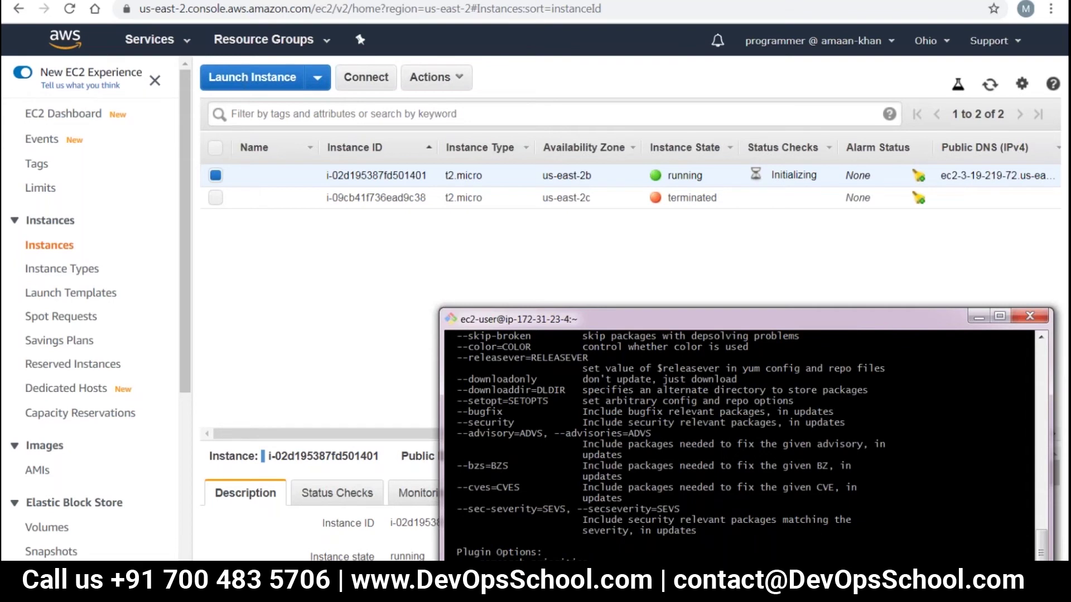
{"action": "key", "text": "Return"}
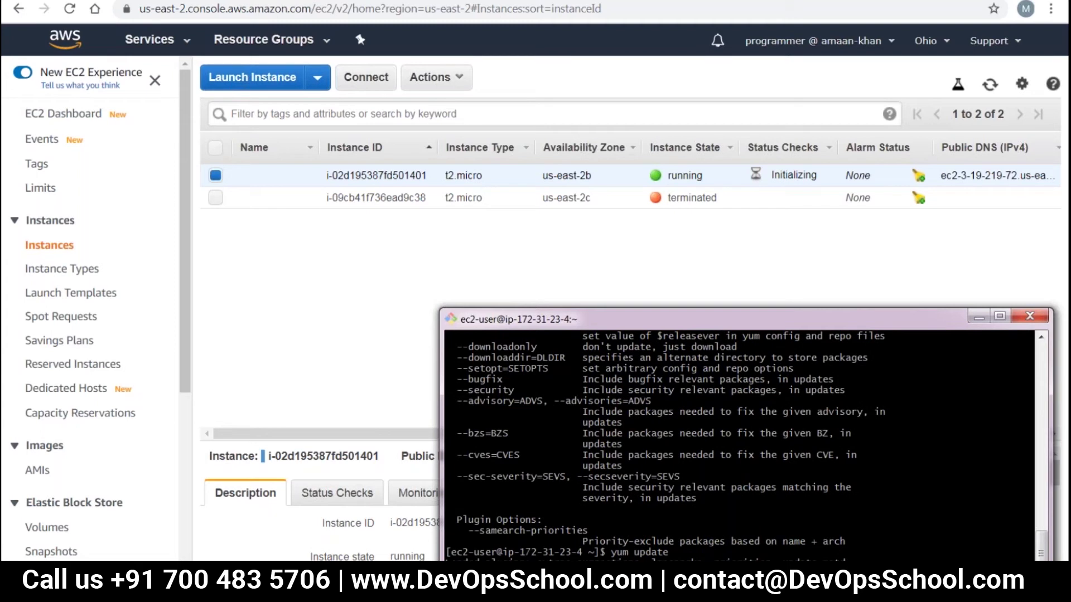